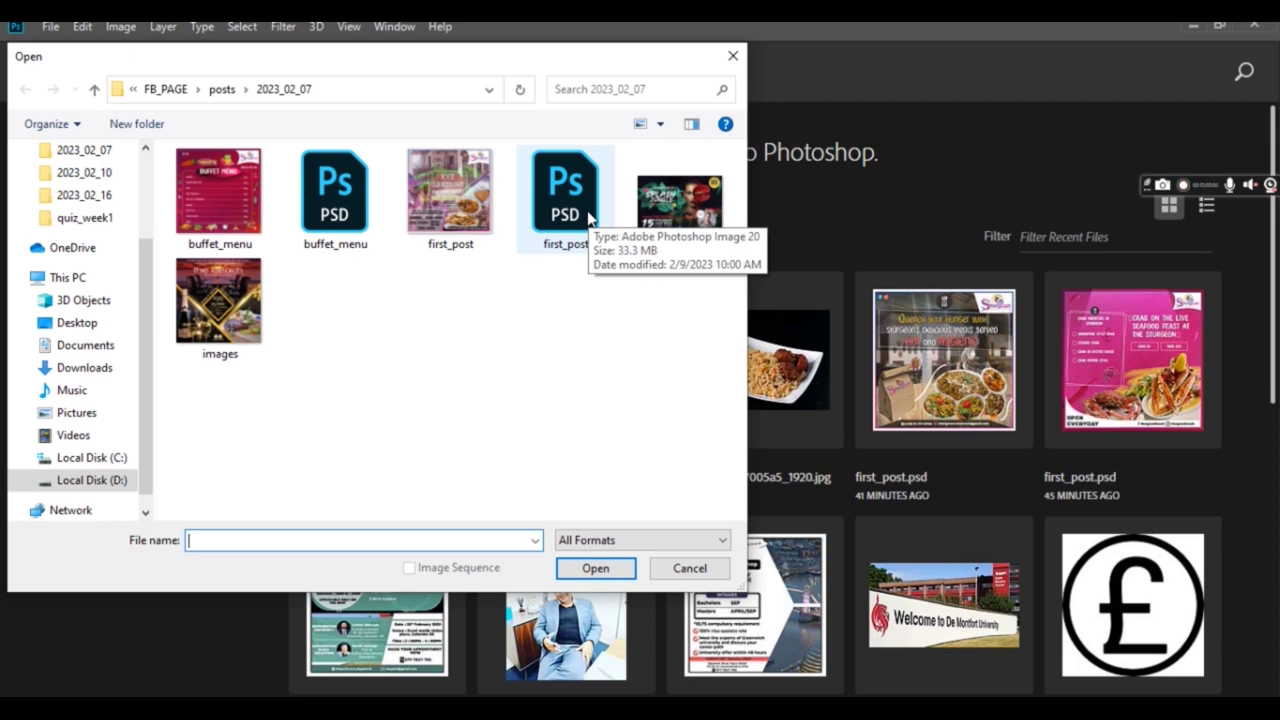
# Step: Open the pexels-j-knappitsch Tower Bridge JPG from the Downloads folder
pyautogui.click(77, 322)
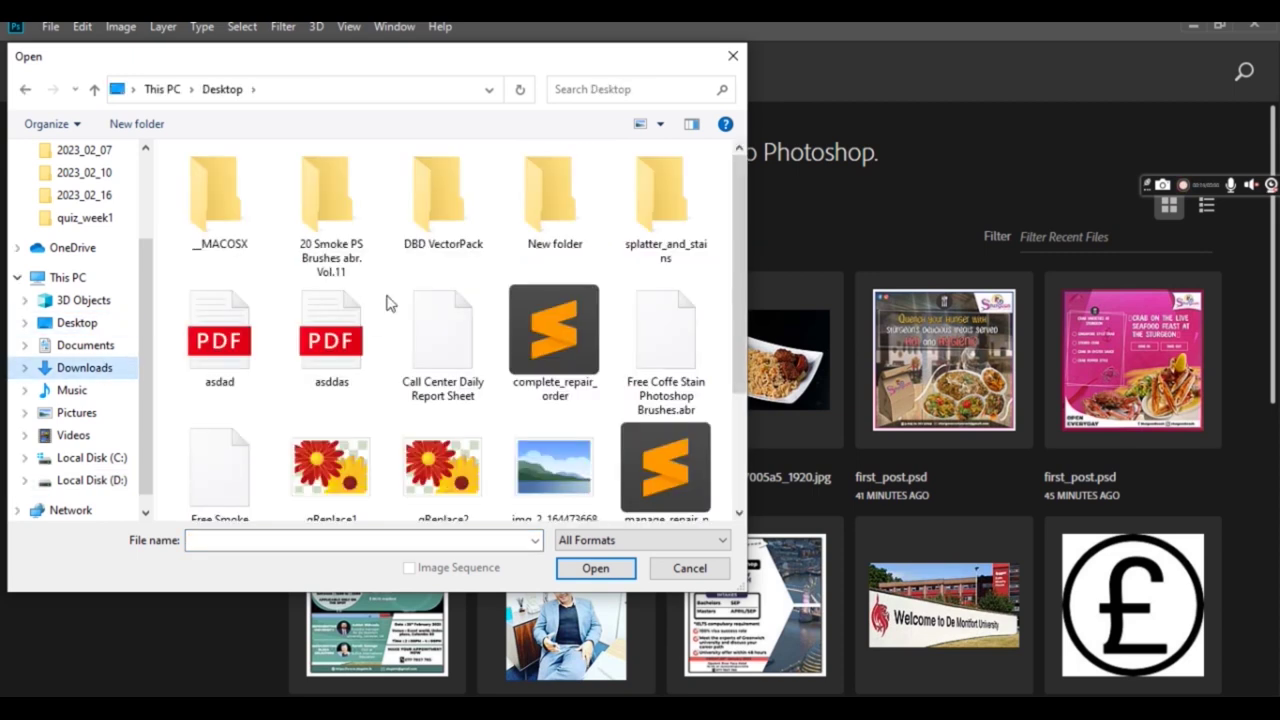
pyautogui.scroll(-3, 385, 300)
pyautogui.click(84, 367)
pyautogui.scroll(-5, 308, 374)
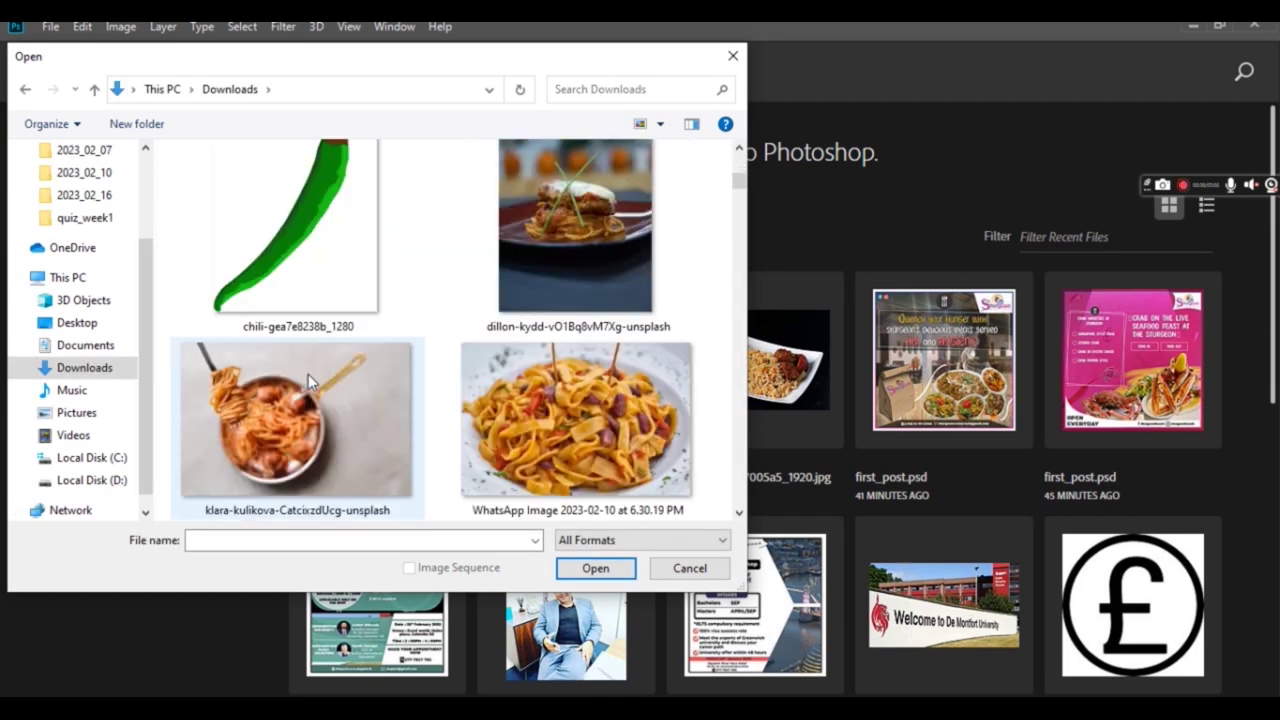
pyautogui.scroll(-5, 308, 374)
pyautogui.scroll(-5, 308, 374)
pyautogui.scroll(-5, 308, 378)
pyautogui.scroll(-5, 308, 378)
pyautogui.scroll(5, 308, 378)
pyautogui.press('Escape')
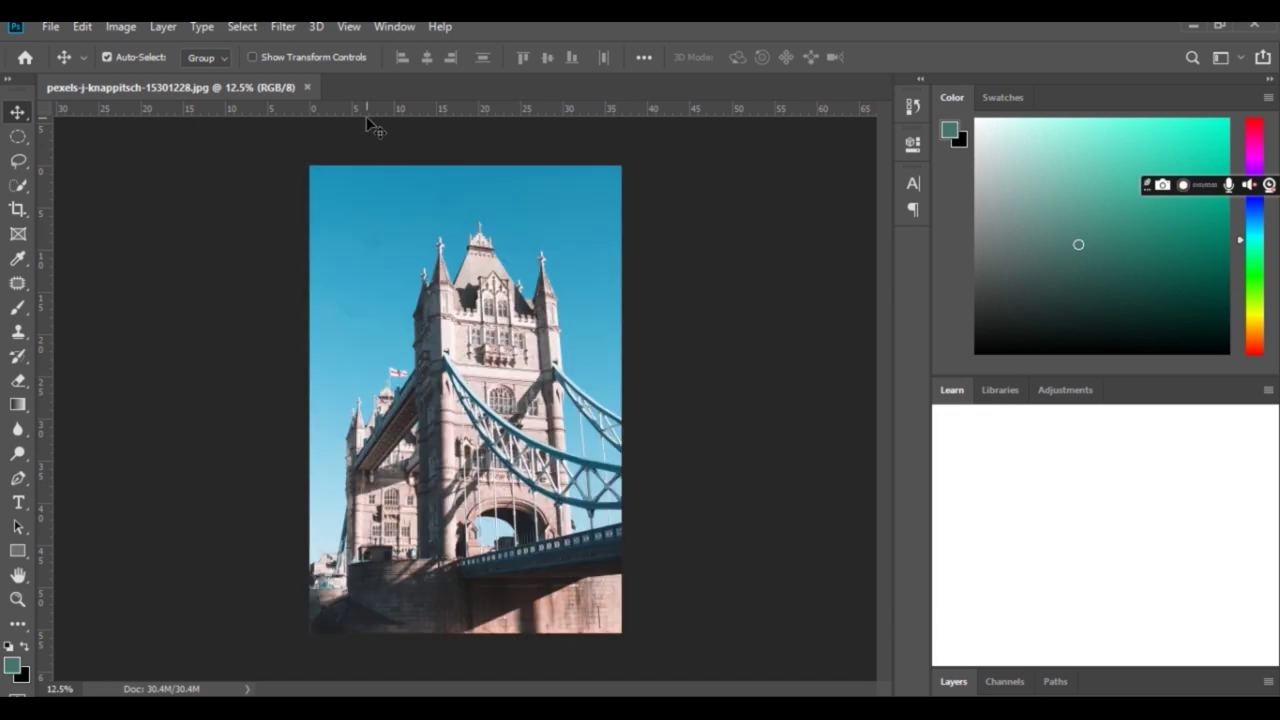
# Step: Expand the Layers panel to reveal the photo's locked Background layer
pyautogui.click(954, 682)
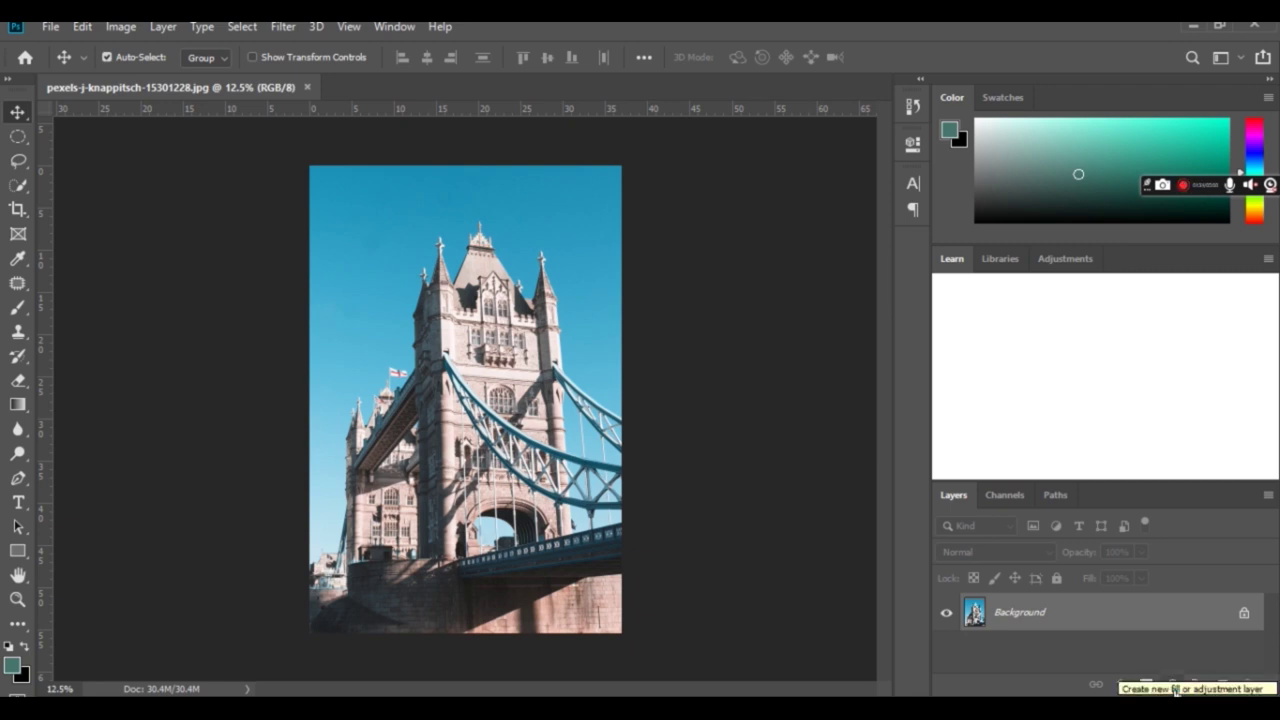
# Step: Add a Color Lookup adjustment layer and show its 3DLUT File preset list
pyautogui.click(1177, 690)
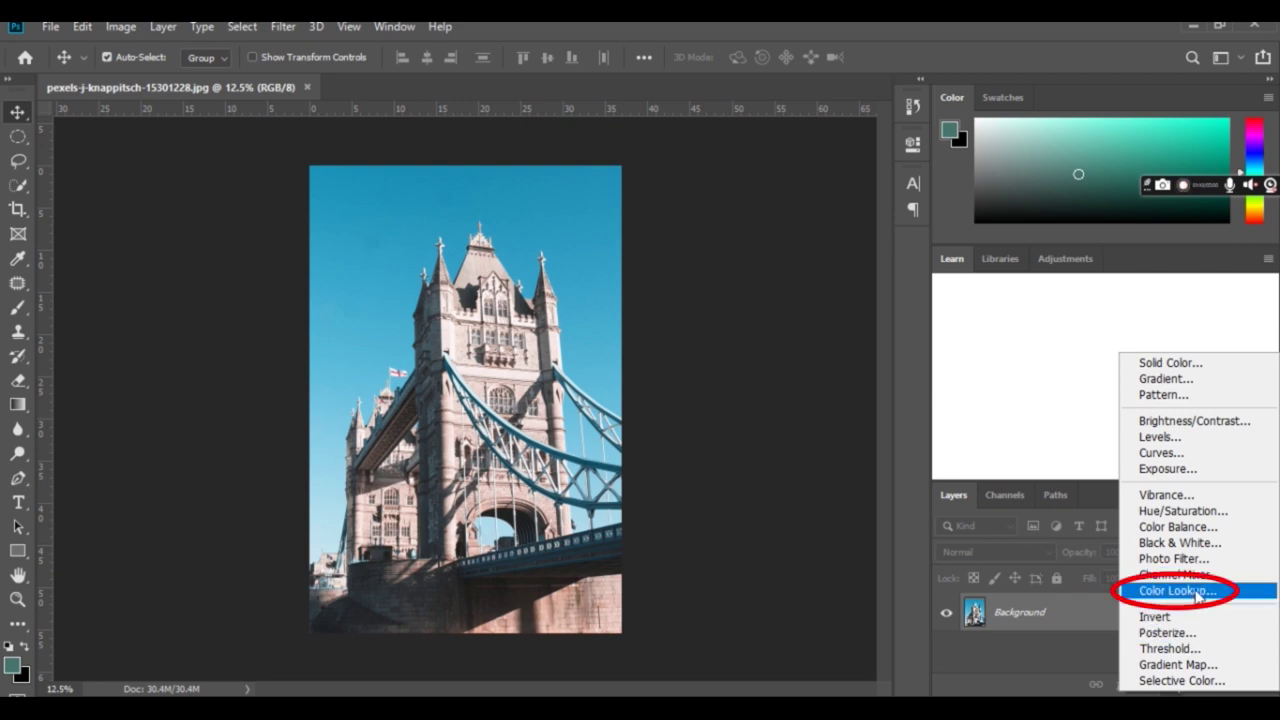
pyautogui.click(1196, 591)
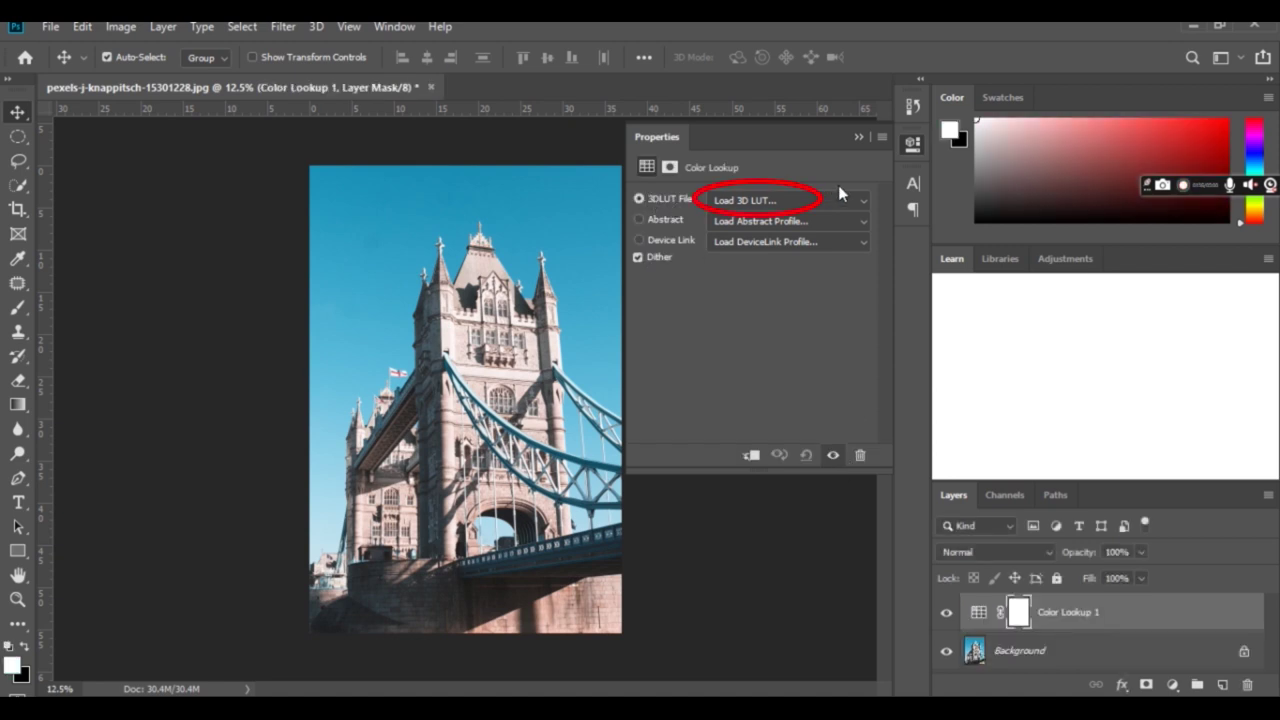
pyautogui.click(863, 200)
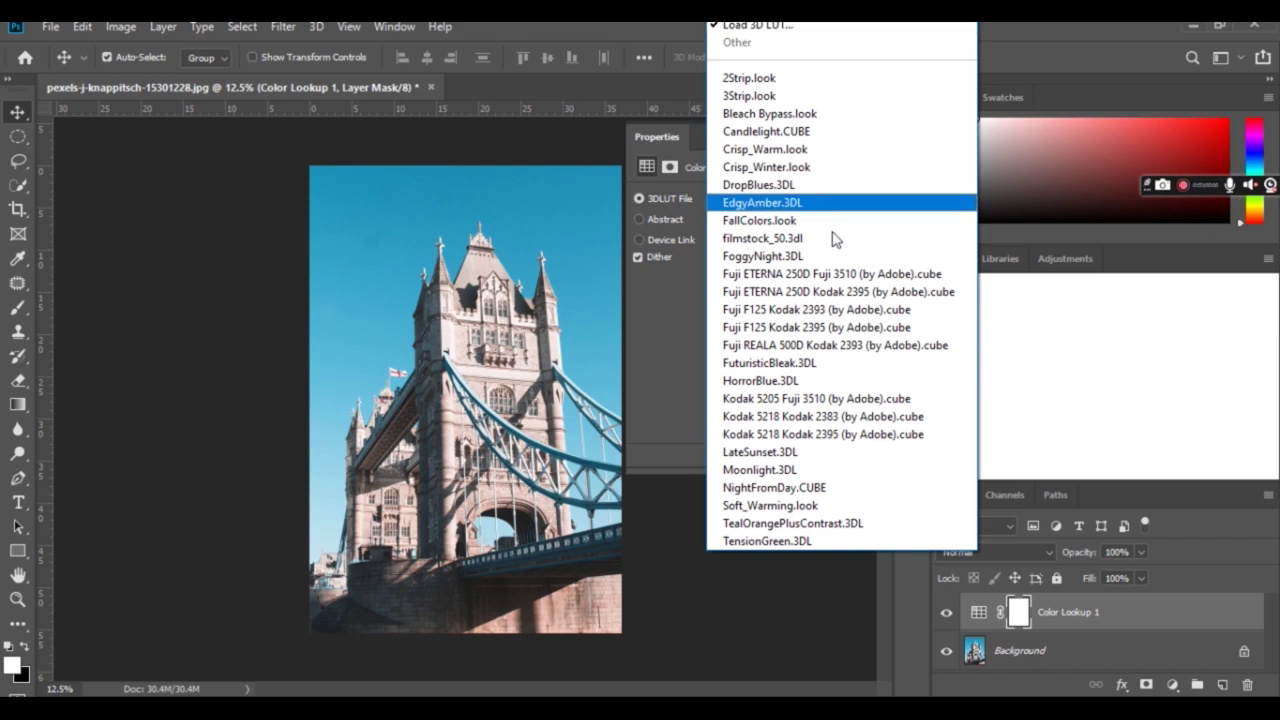
# Step: Preview the NightFromDay.CUBE and Moonlight.3DL lookup presets on the photo
pyautogui.click(801, 488)
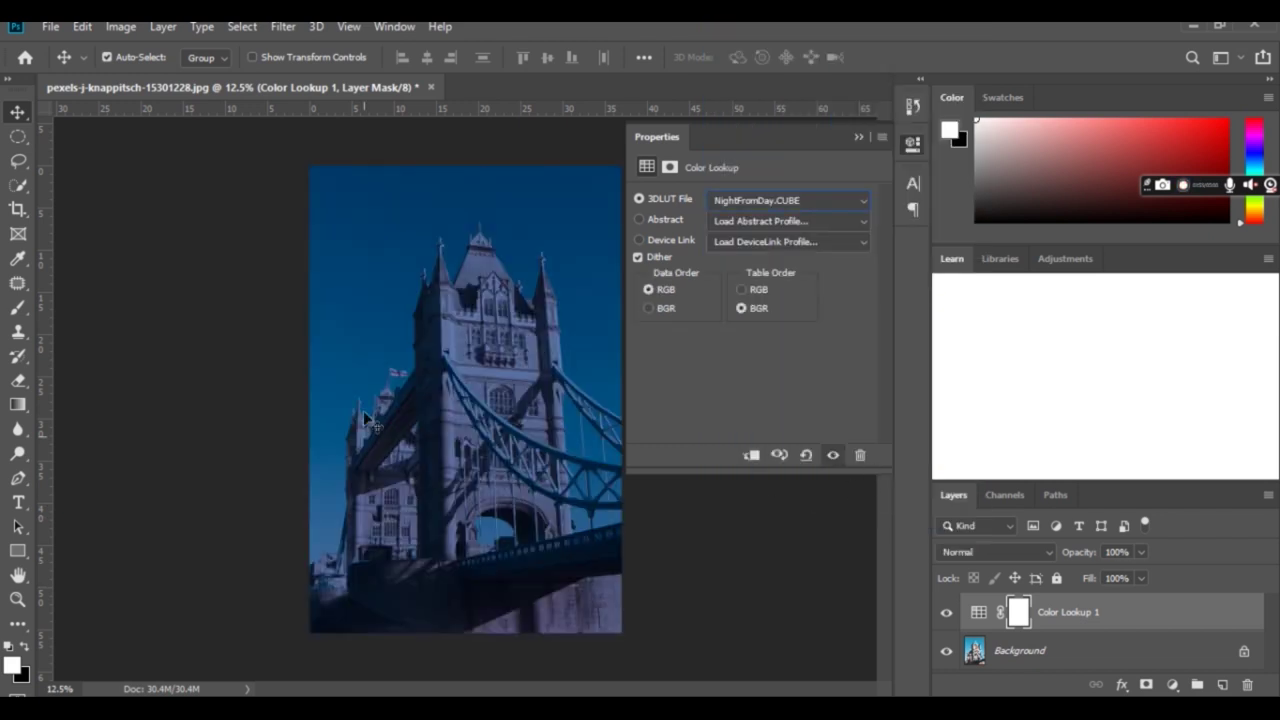
pyautogui.click(800, 203)
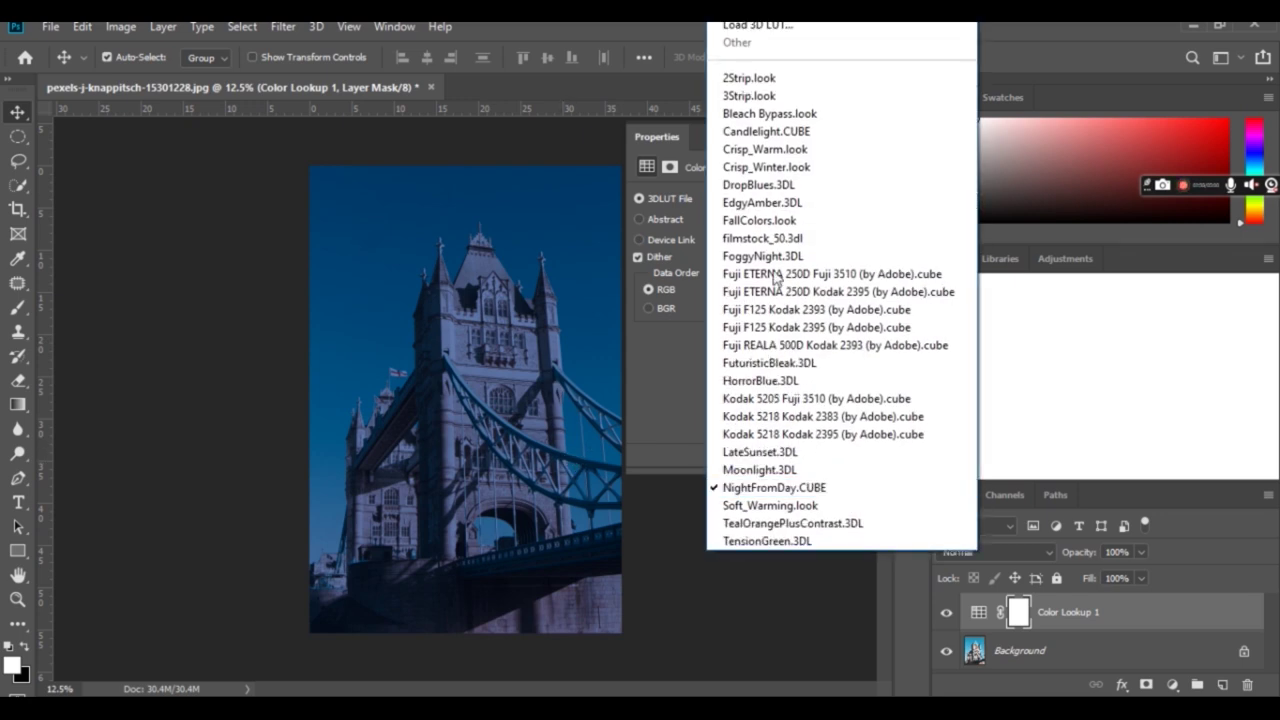
pyautogui.click(748, 470)
pyautogui.click(840, 201)
pyautogui.click(760, 492)
# Step: Preview the Soft_Warming.look, TealOrangePlusContrast.3DL and TensionGreen.3DL presets
pyautogui.click(815, 201)
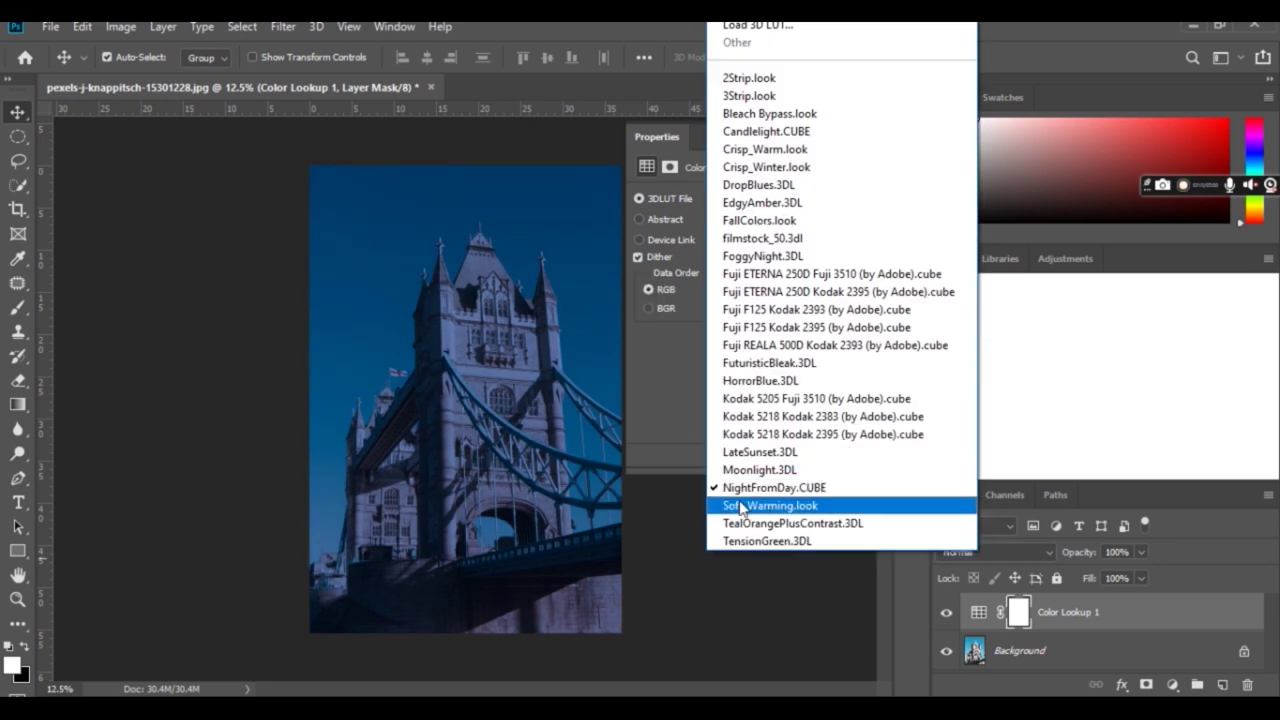
pyautogui.click(741, 507)
pyautogui.click(790, 200)
pyautogui.click(792, 523)
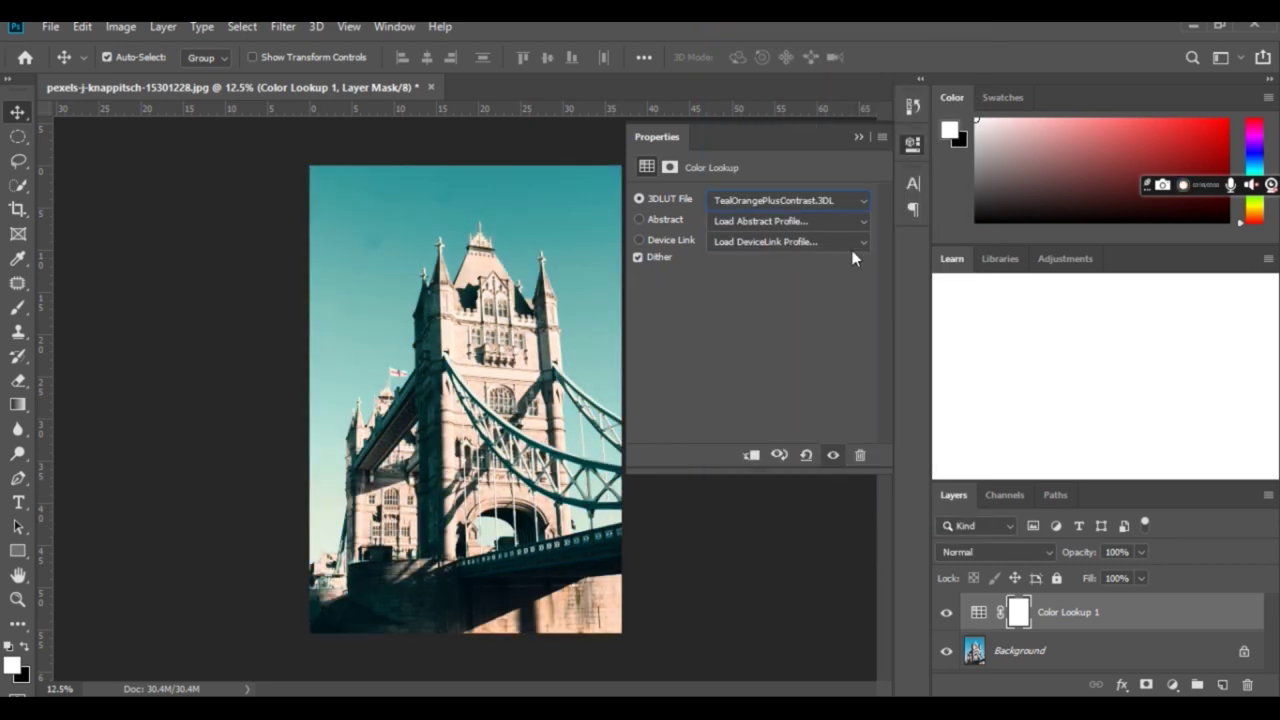
pyautogui.click(862, 201)
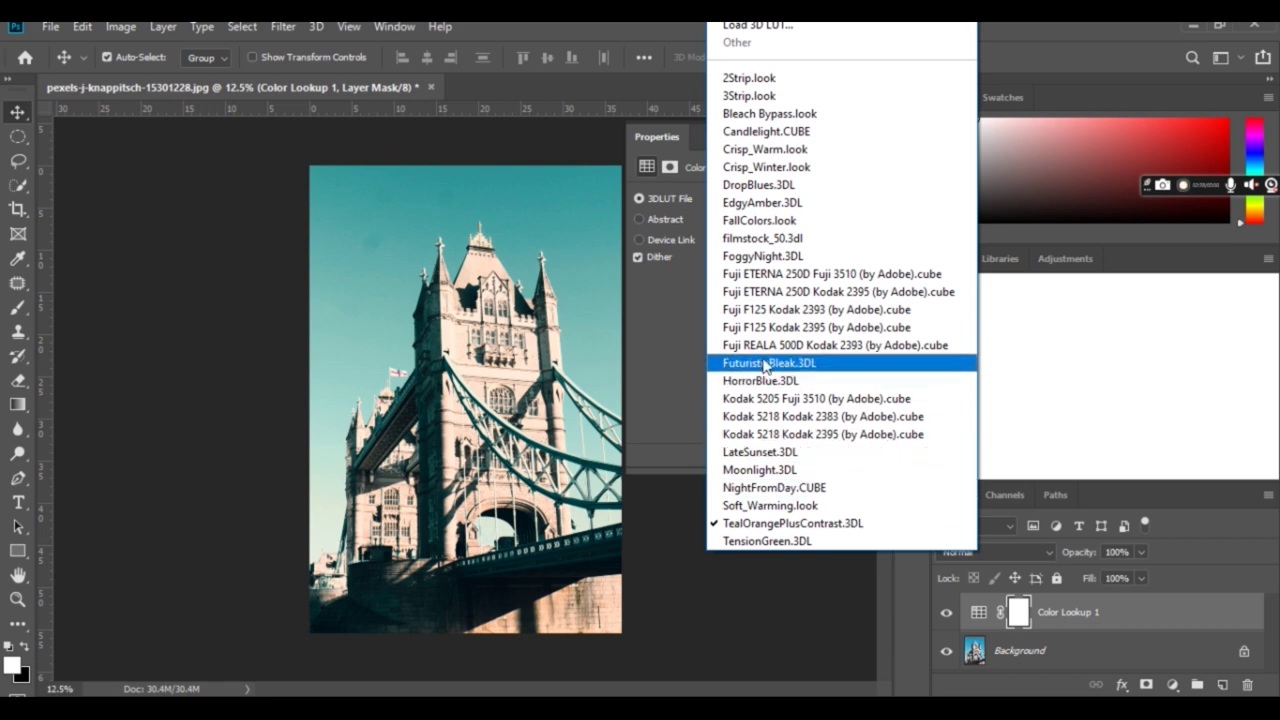
pyautogui.click(832, 274)
# Step: Apply LateSunset.3DL as the 3DLUT file and collapse the Properties panel
pyautogui.click(815, 200)
pyautogui.press('t')
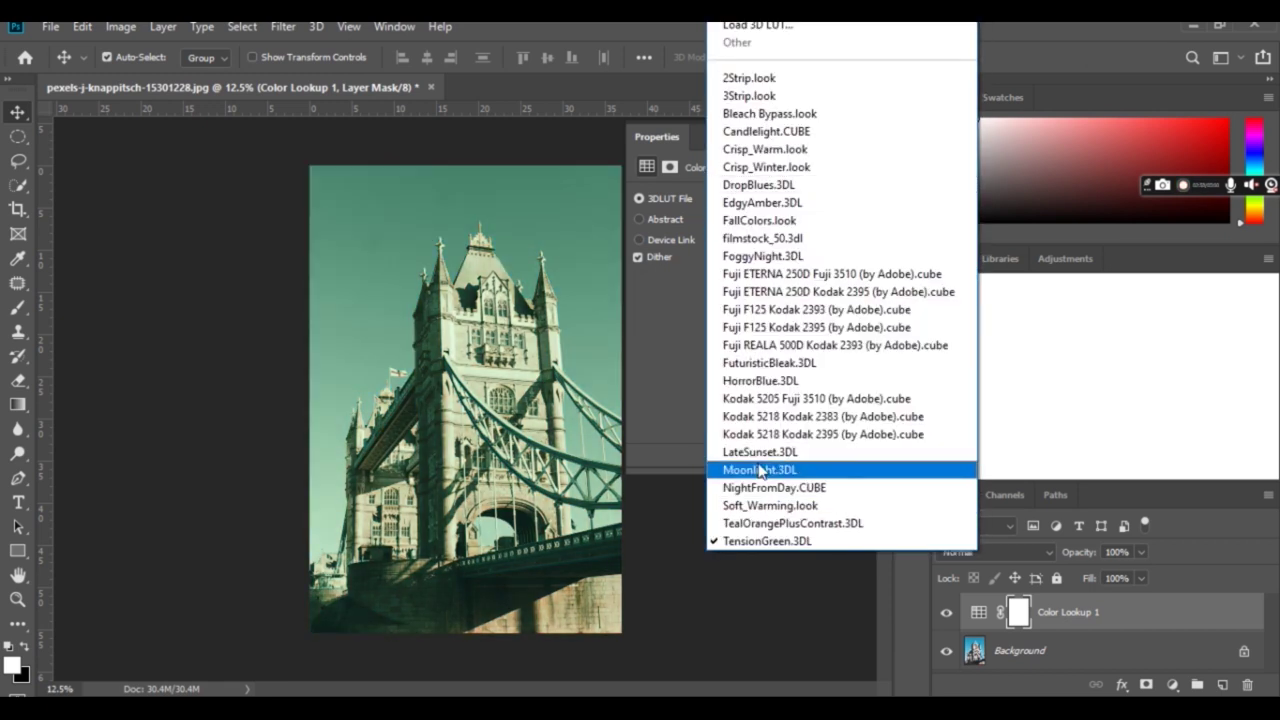
pyautogui.click(760, 452)
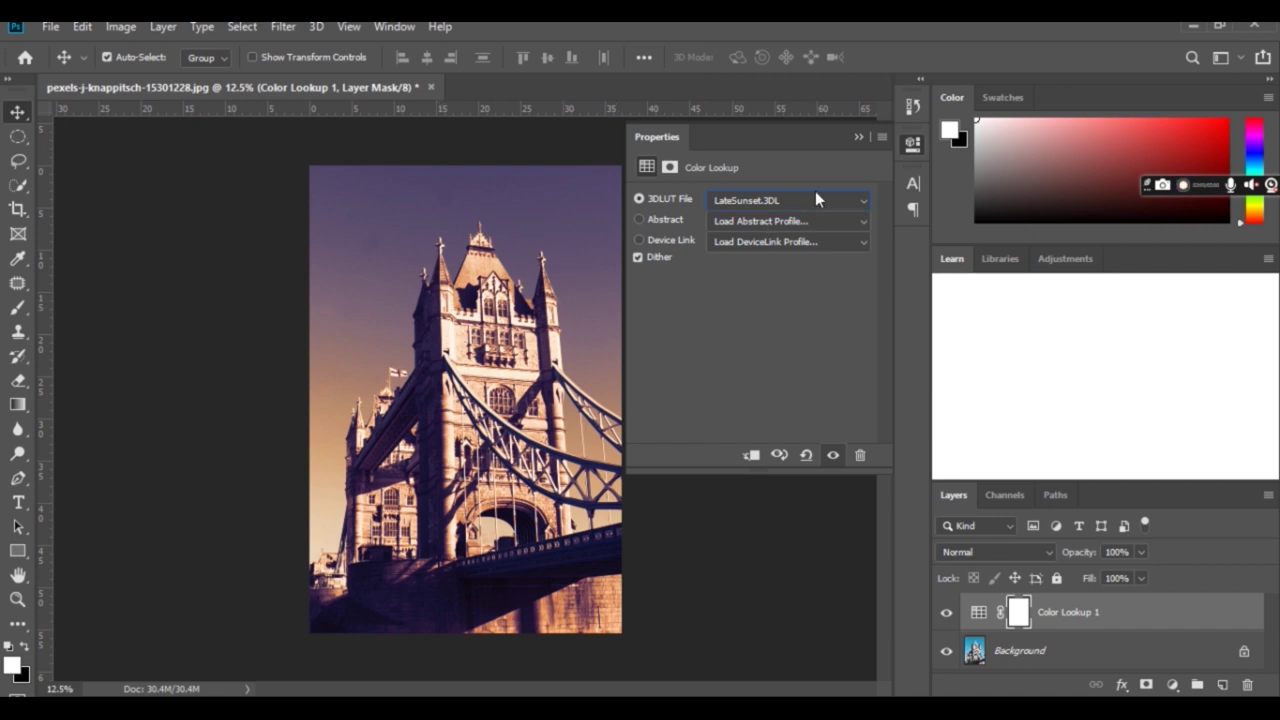
pyautogui.click(857, 137)
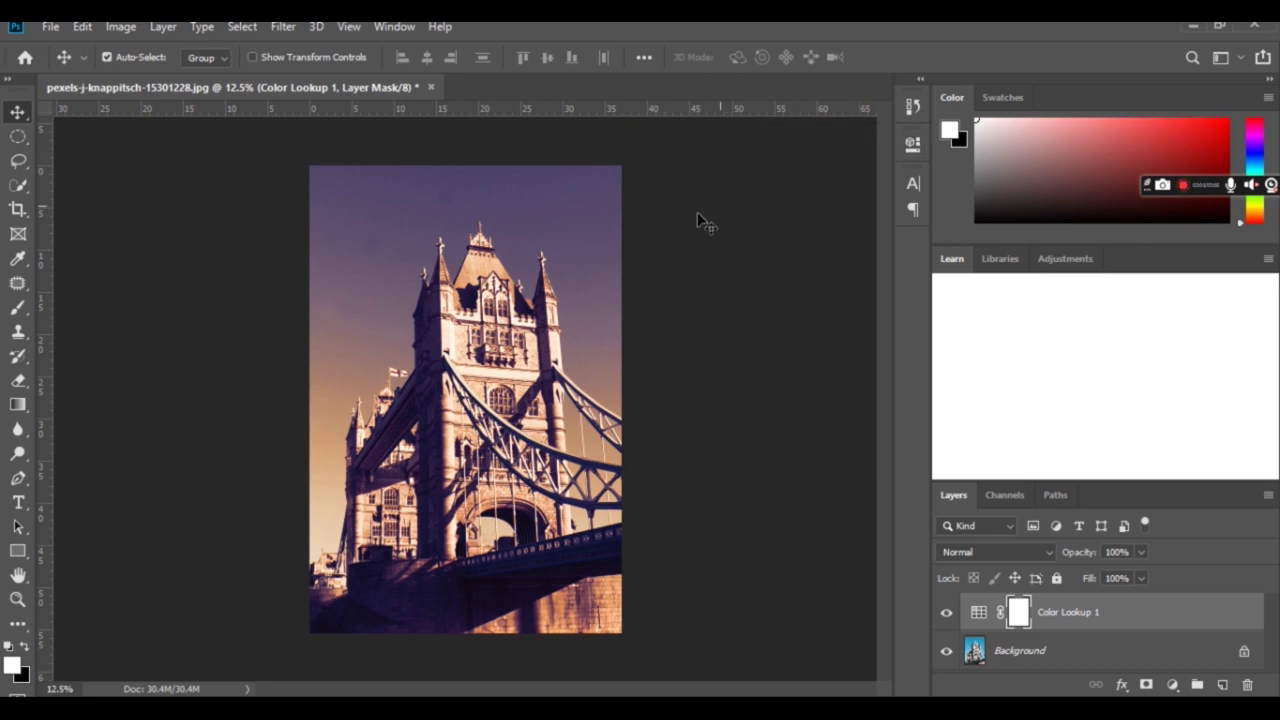